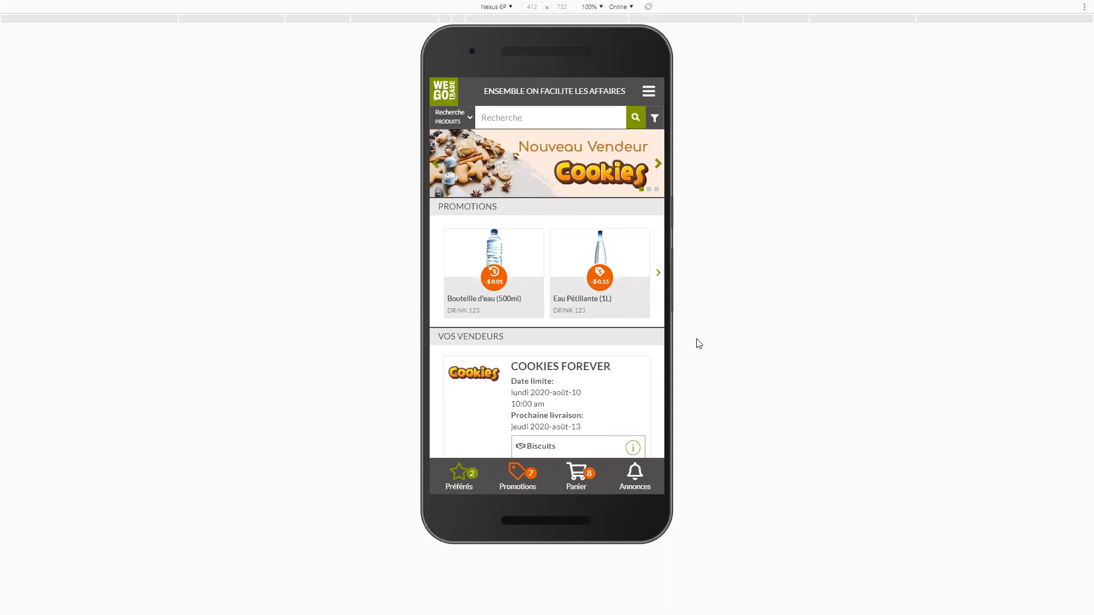
- Browse further products in the promotions carousel and look over the vendor list on the home page
left_click(657, 273)
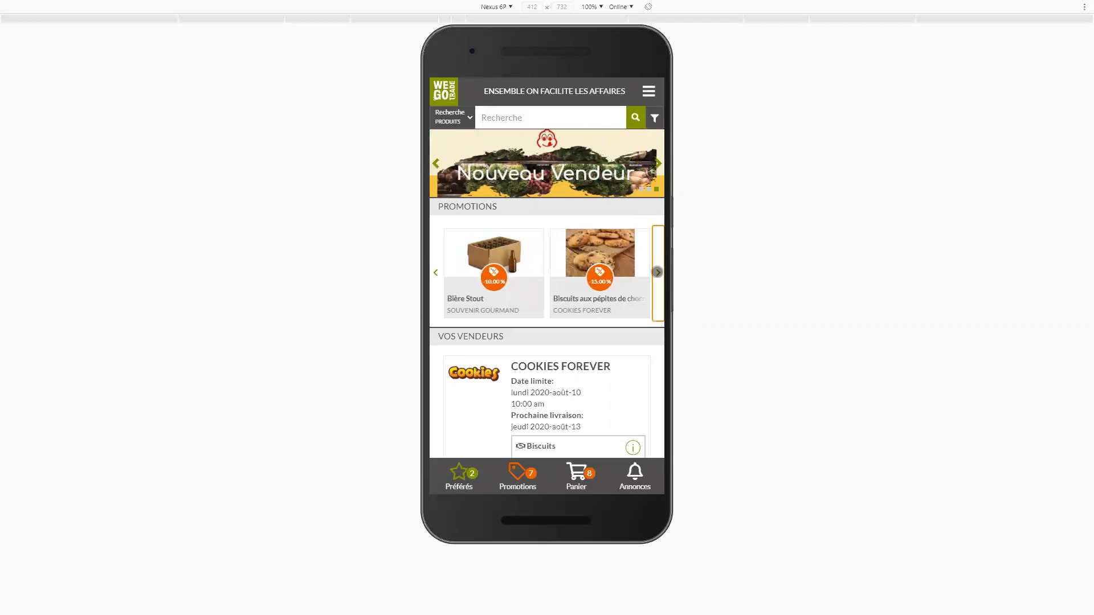
scroll(632, 370, "down", 1)
scroll(632, 369, "down", 3)
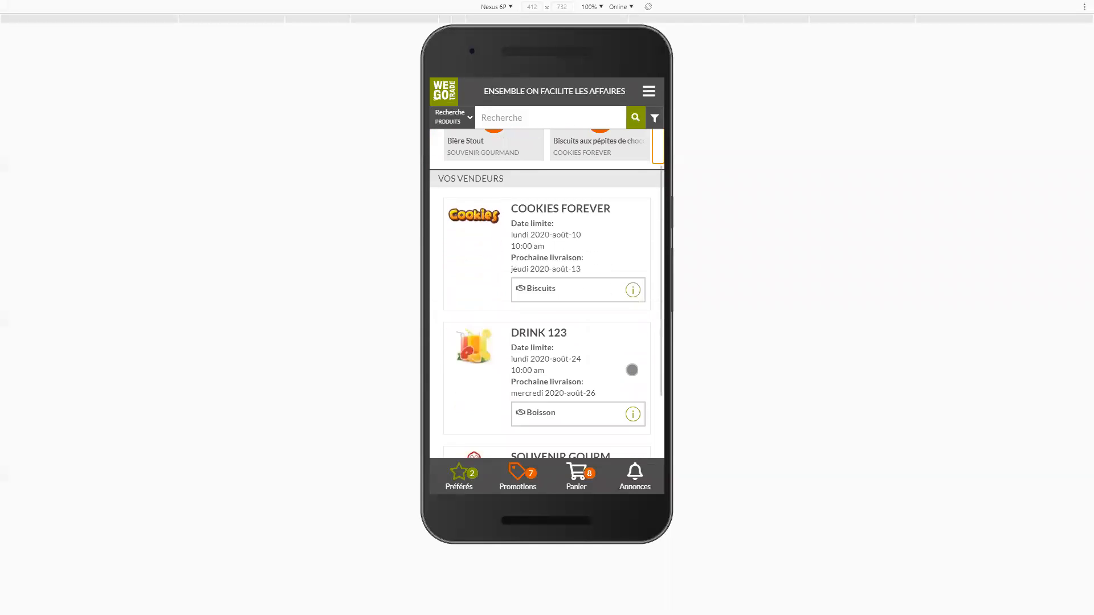
scroll(633, 371, "up", 2)
scroll(632, 369, "up", 2)
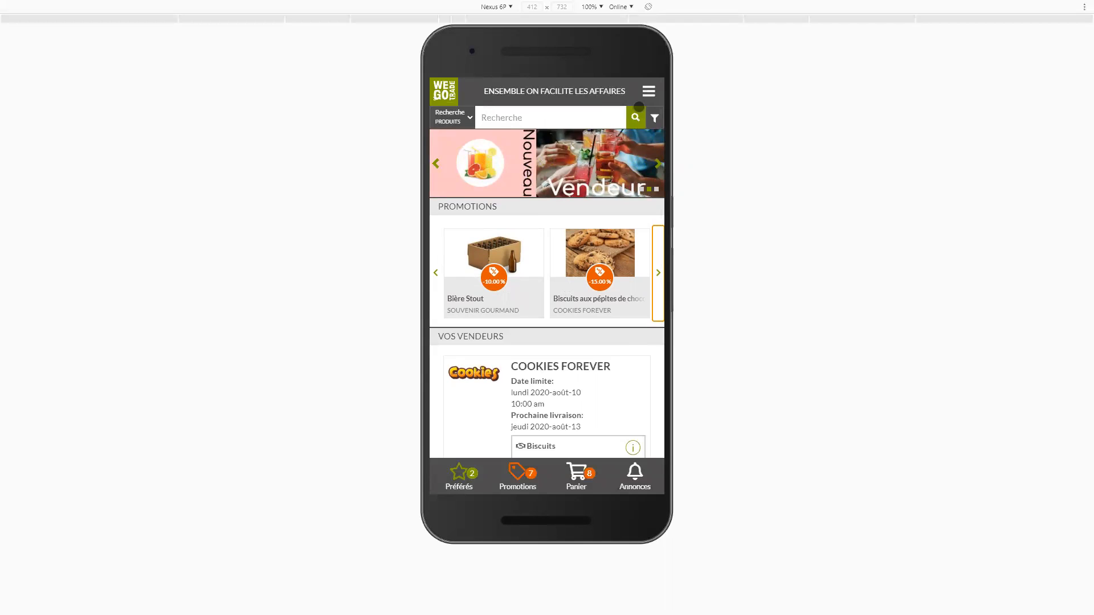
- Look at the product category filter and the main navigation options, closing each without choosing anything
left_click(654, 118)
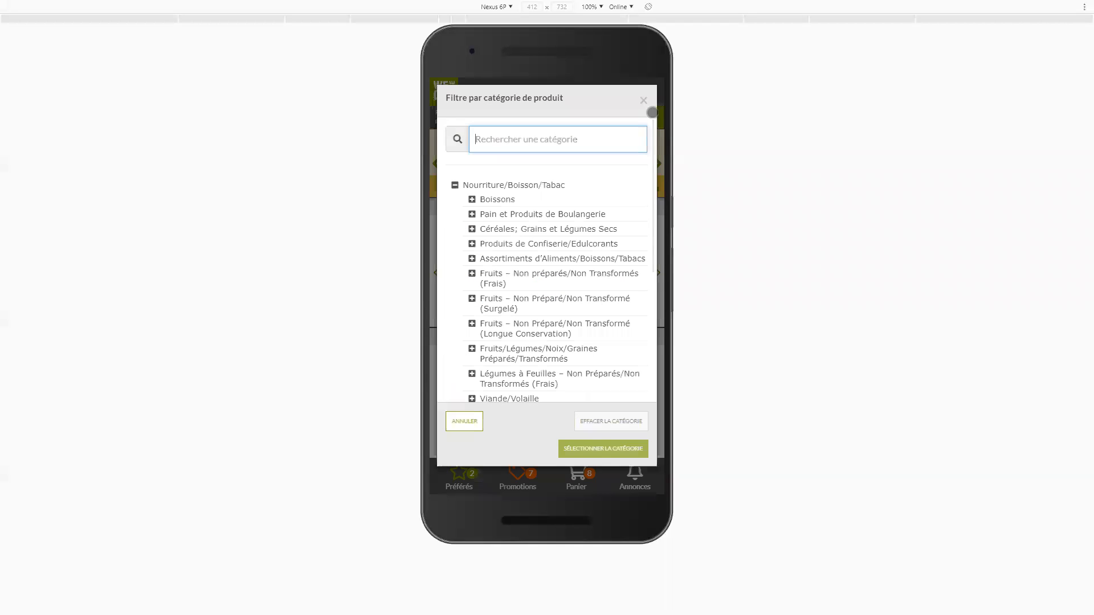
left_click(643, 100)
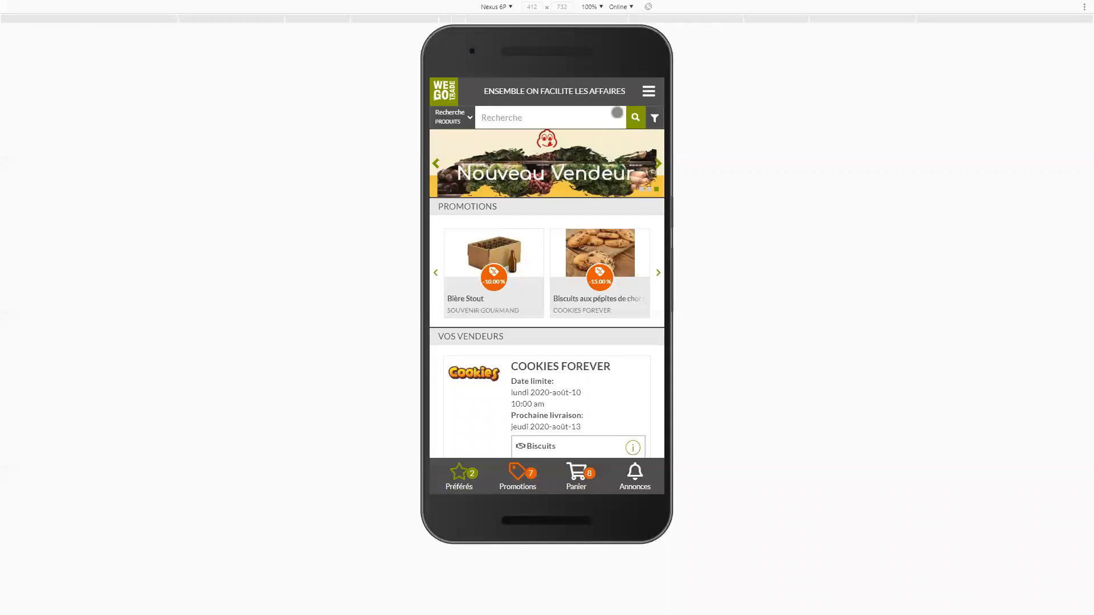
left_click(649, 90)
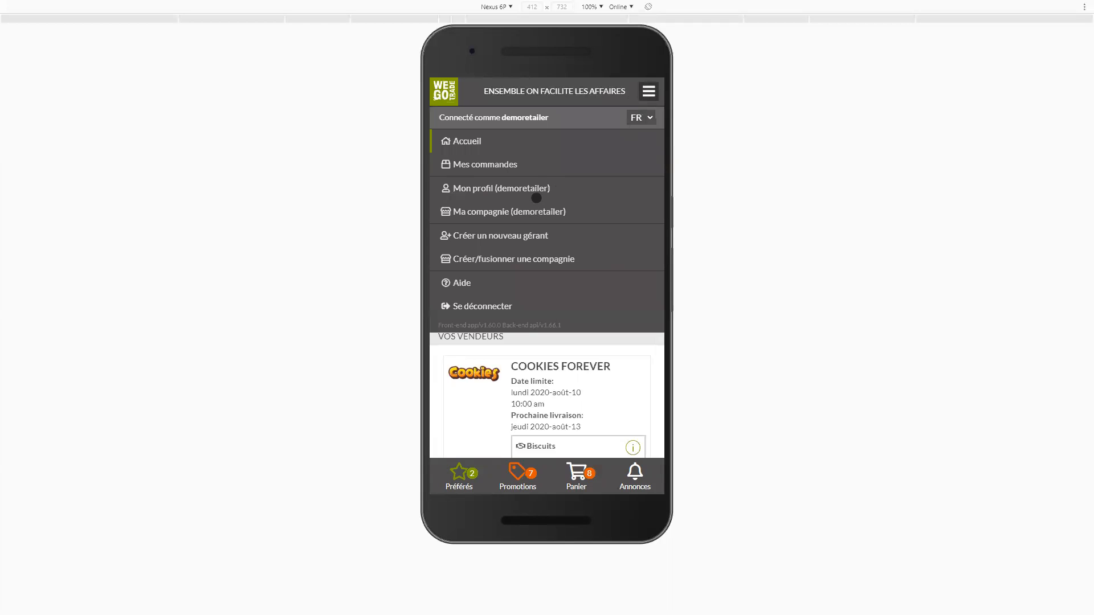
left_click(649, 93)
- Review the vendor list and check the details of the Biscuits catalogue from Cookies Forever
scroll(542, 342, "down", 3)
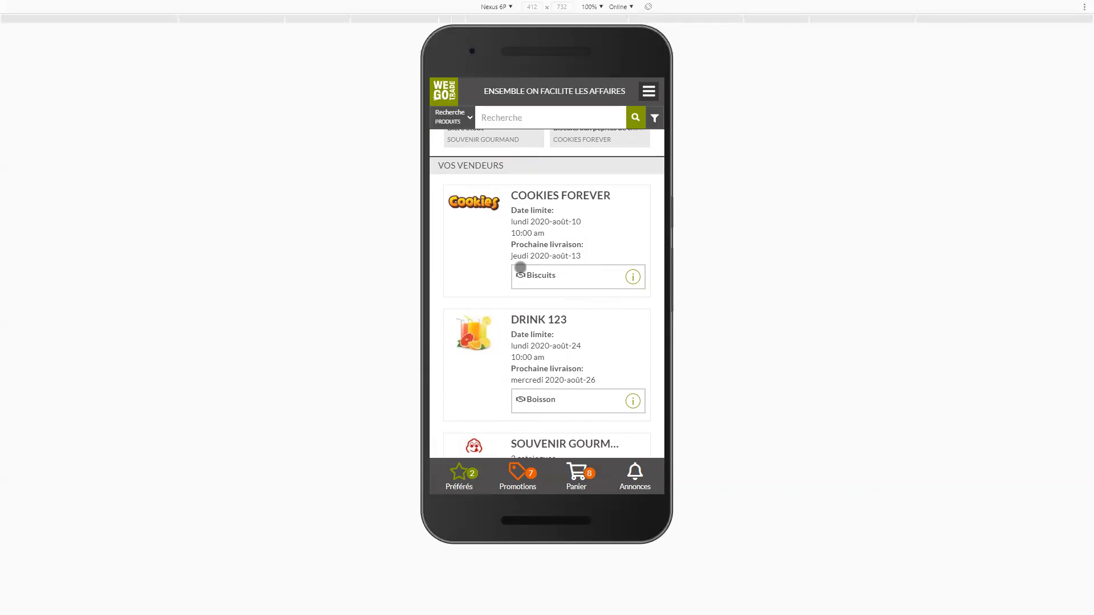
scroll(513, 279, "down", 3)
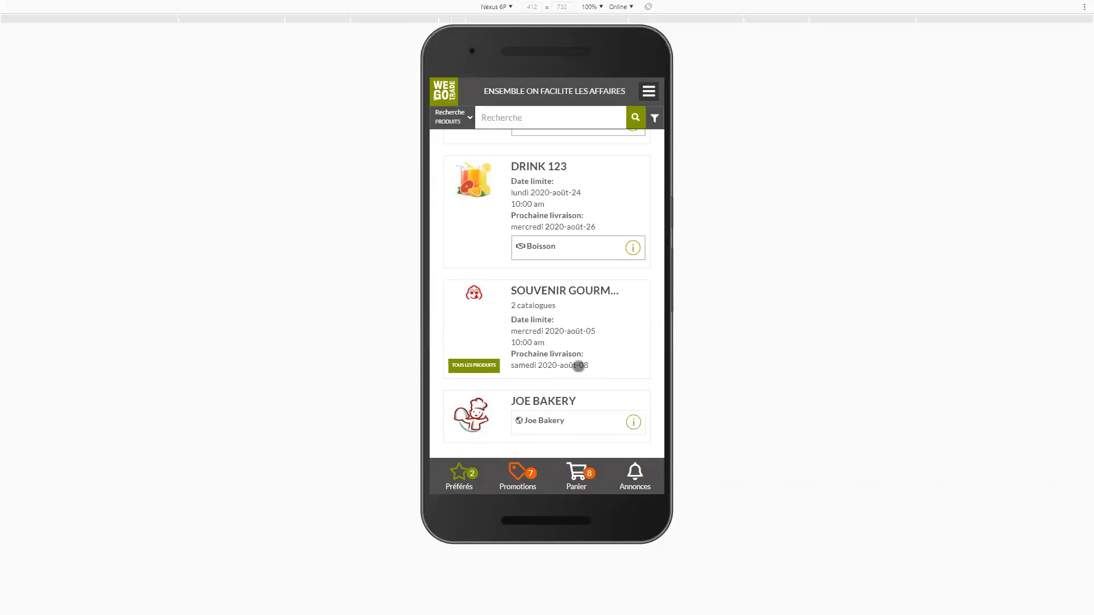
scroll(579, 365, "up", 4)
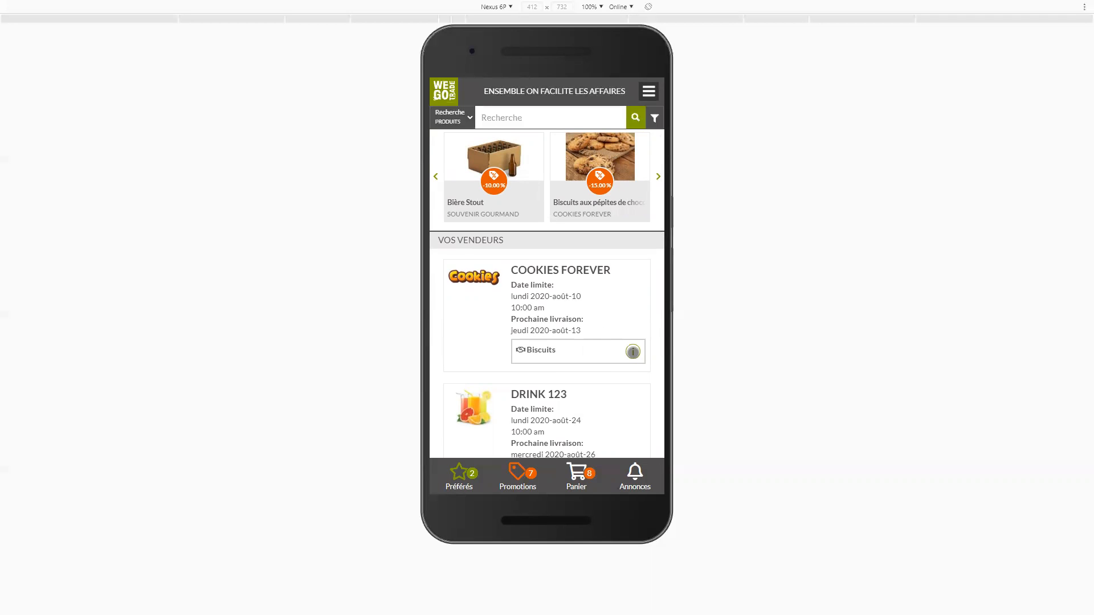
left_click(632, 353)
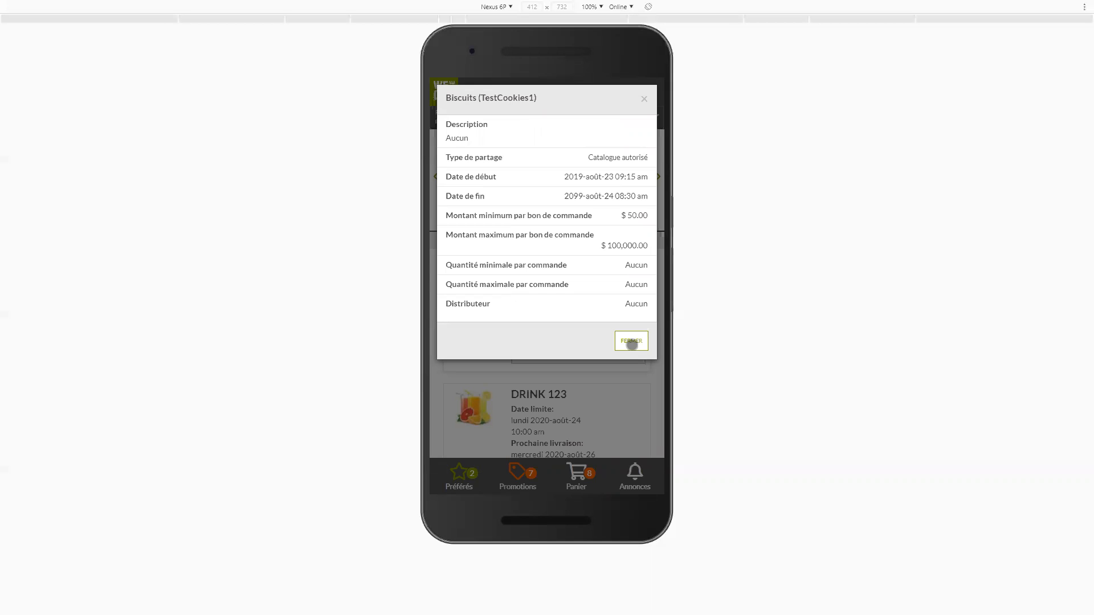
left_click(631, 342)
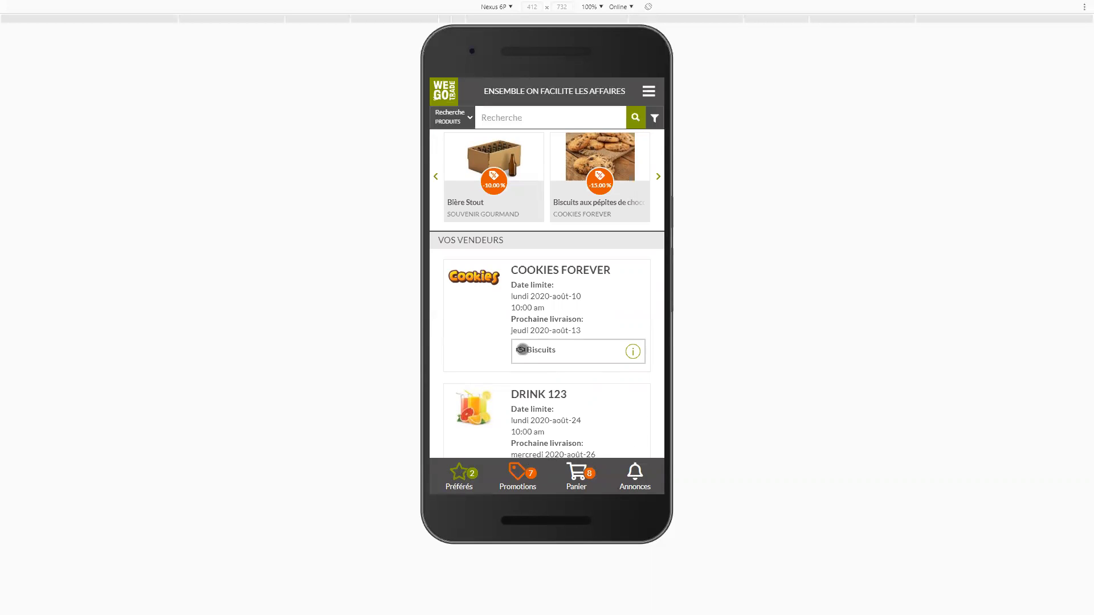
- Open the Biscuits catalogue of Cookies Forever and turn off its inventory mode
left_click(522, 349)
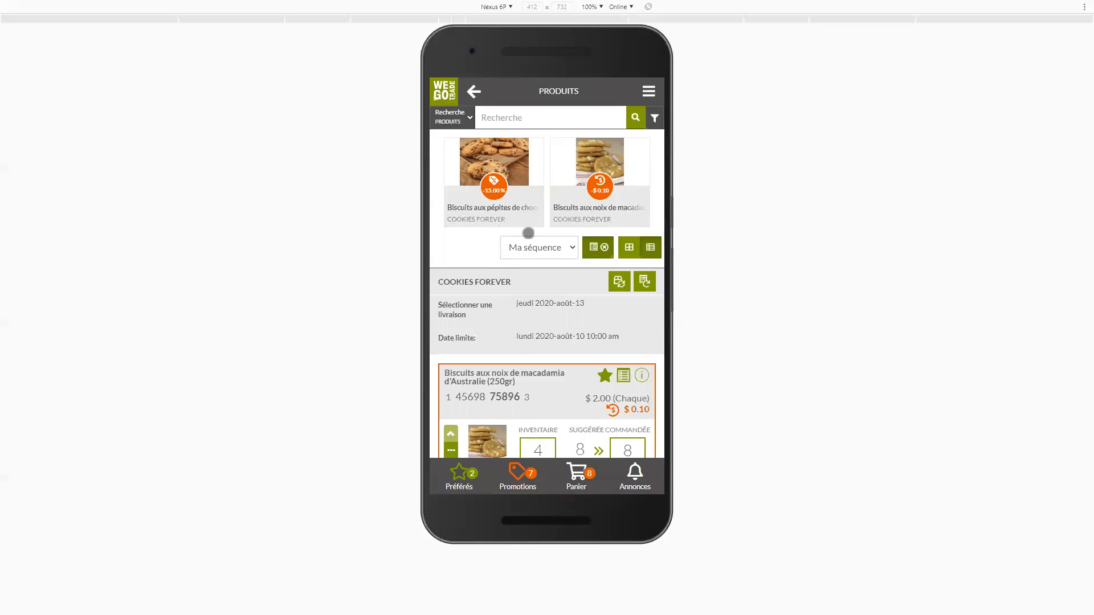
left_click(599, 248)
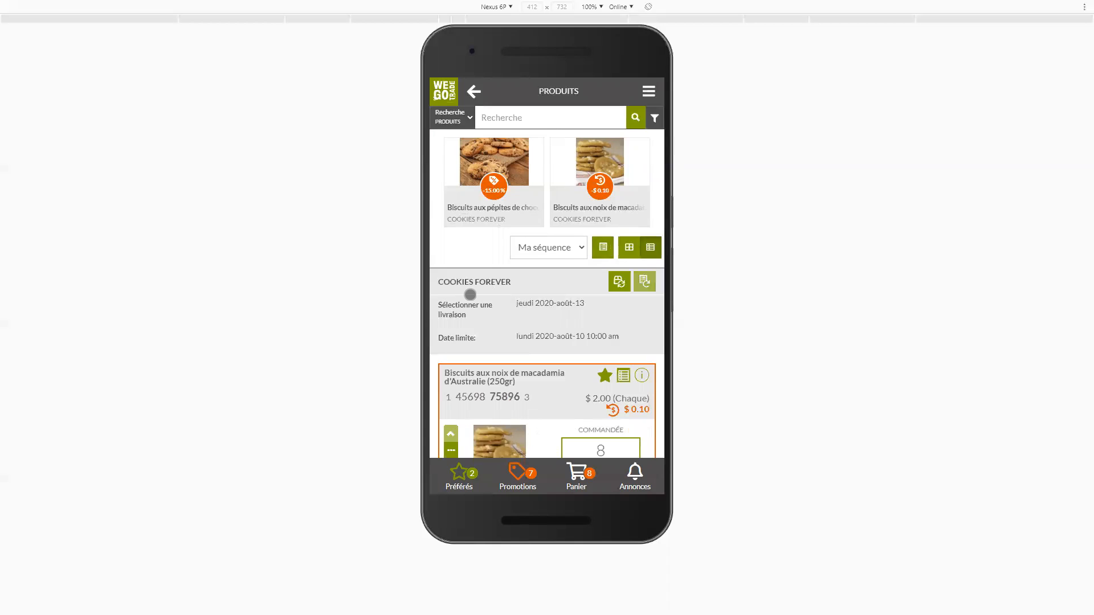
- Move the macadamia biscuits one place down in the product sequence and restore the original order
scroll(501, 294, "down", 1)
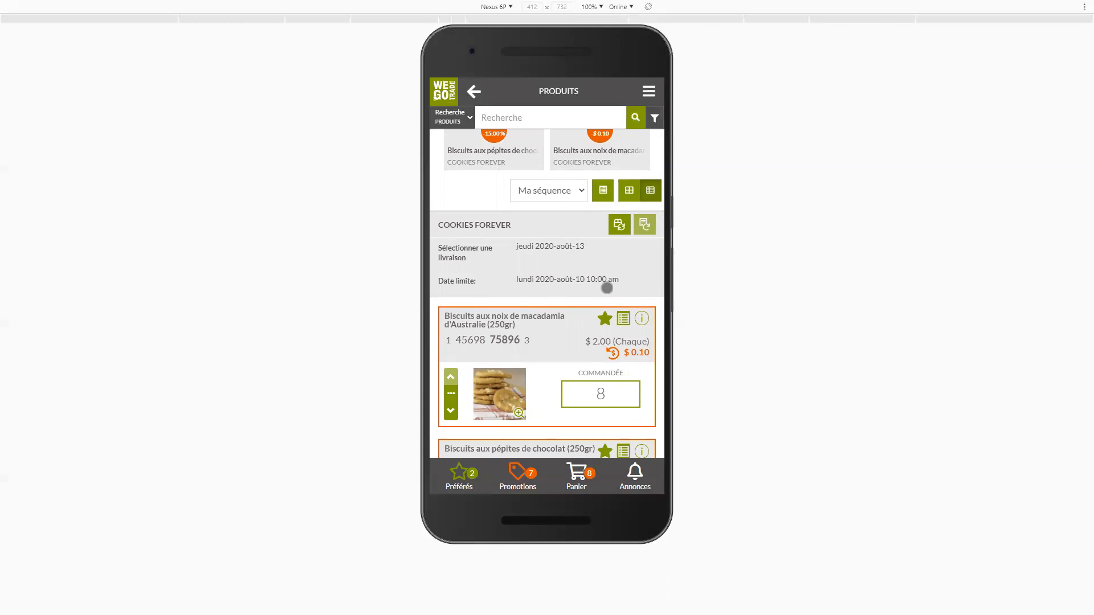
scroll(552, 347, "down", 1)
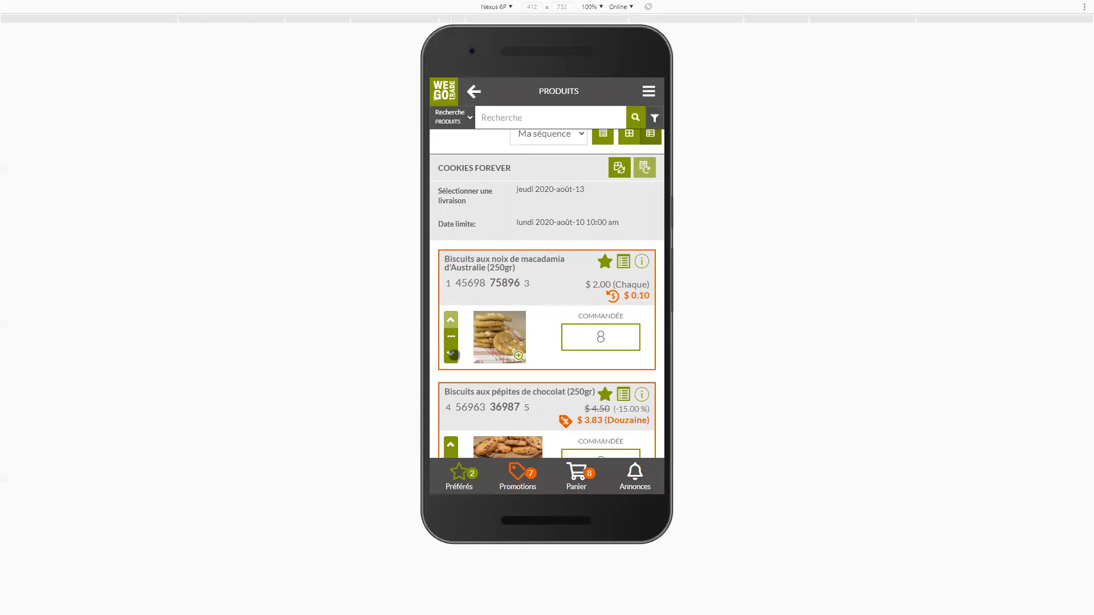
left_click(451, 354)
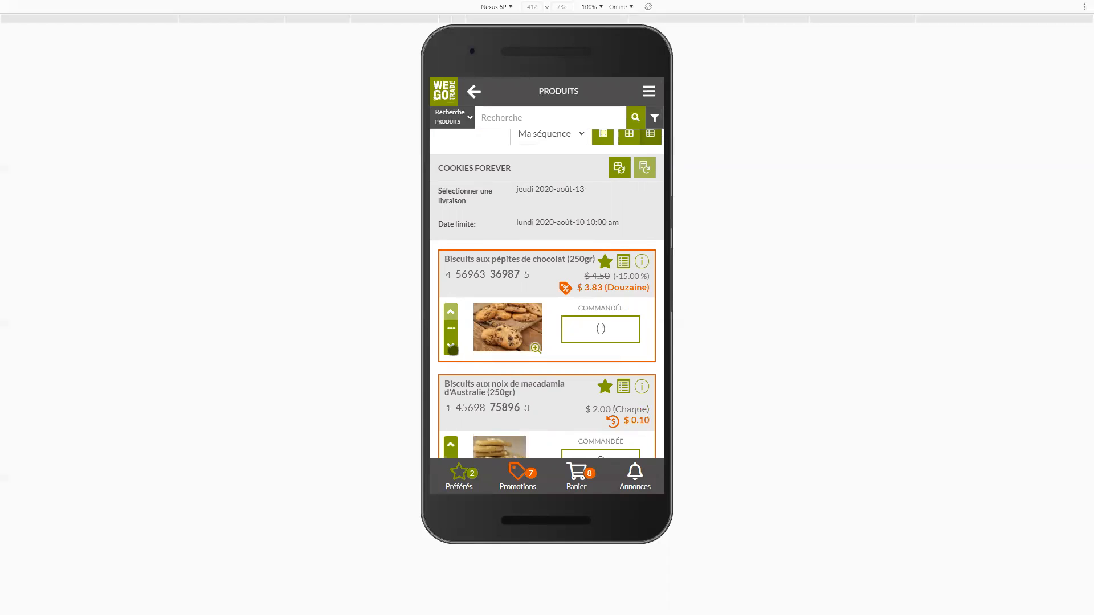
left_click(452, 348)
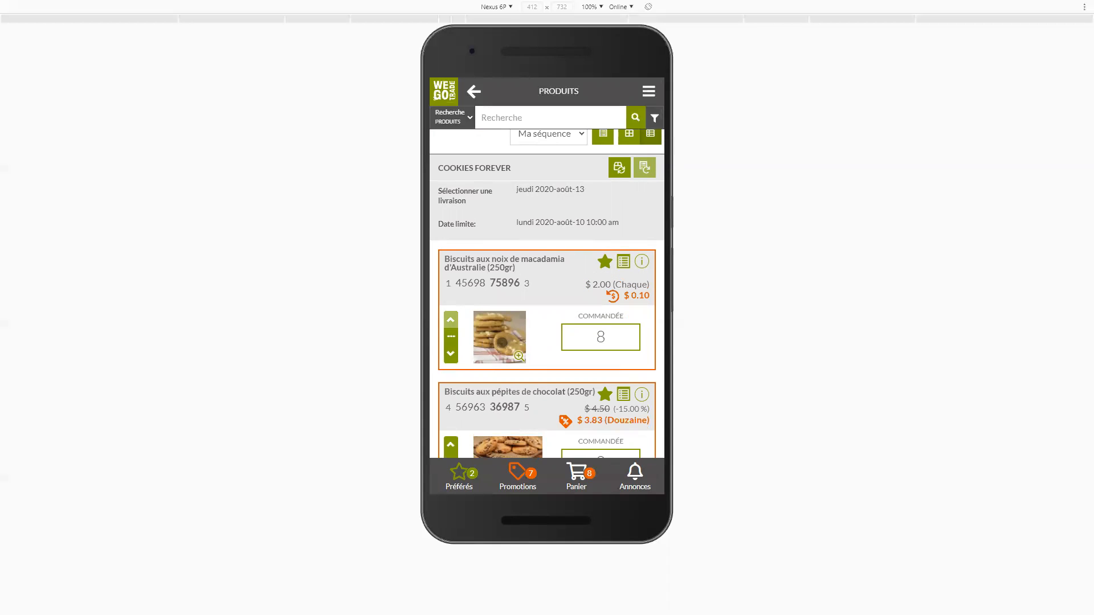
- View the enlarged photo of the macadamia biscuits and remove the product from the favourites
left_click(516, 352)
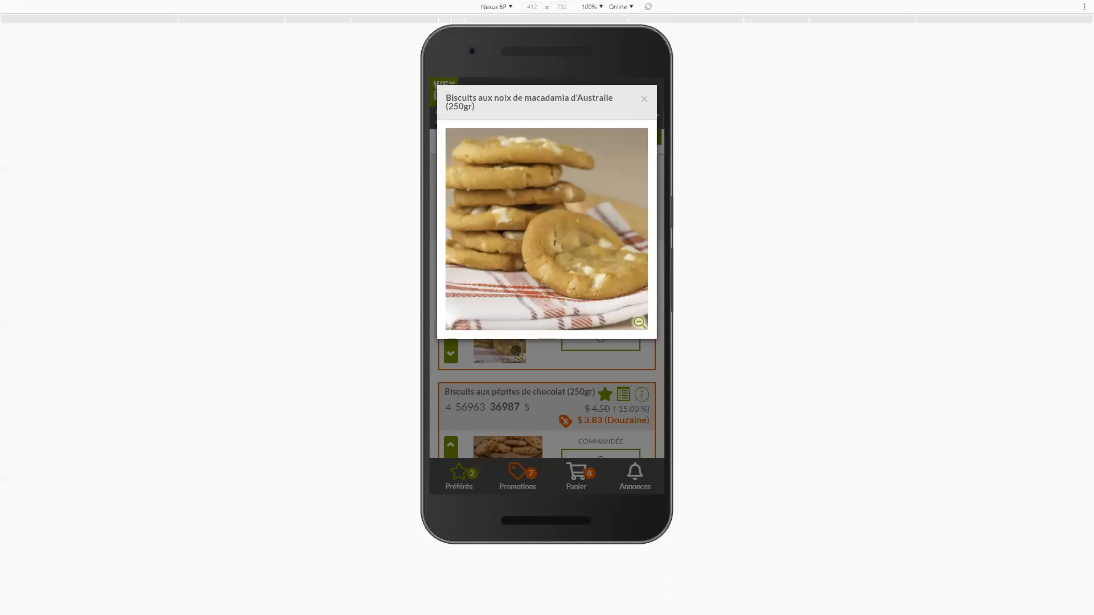
left_click(517, 352)
left_click(605, 262)
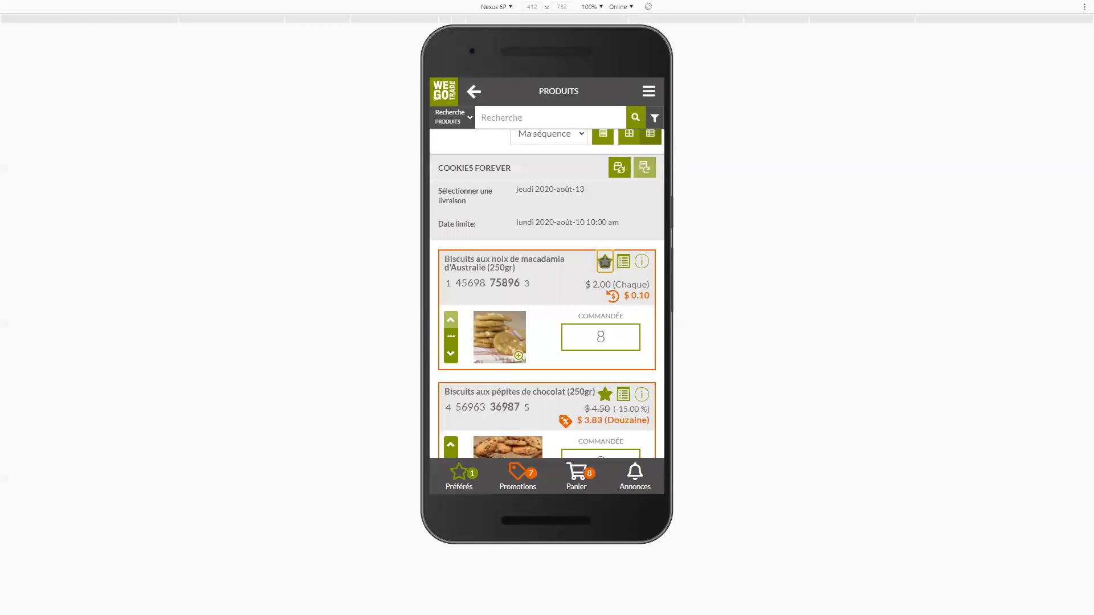
- Check the macadamia biscuits' inventory and purchase history, and review the product's details and specifications
left_click(622, 261)
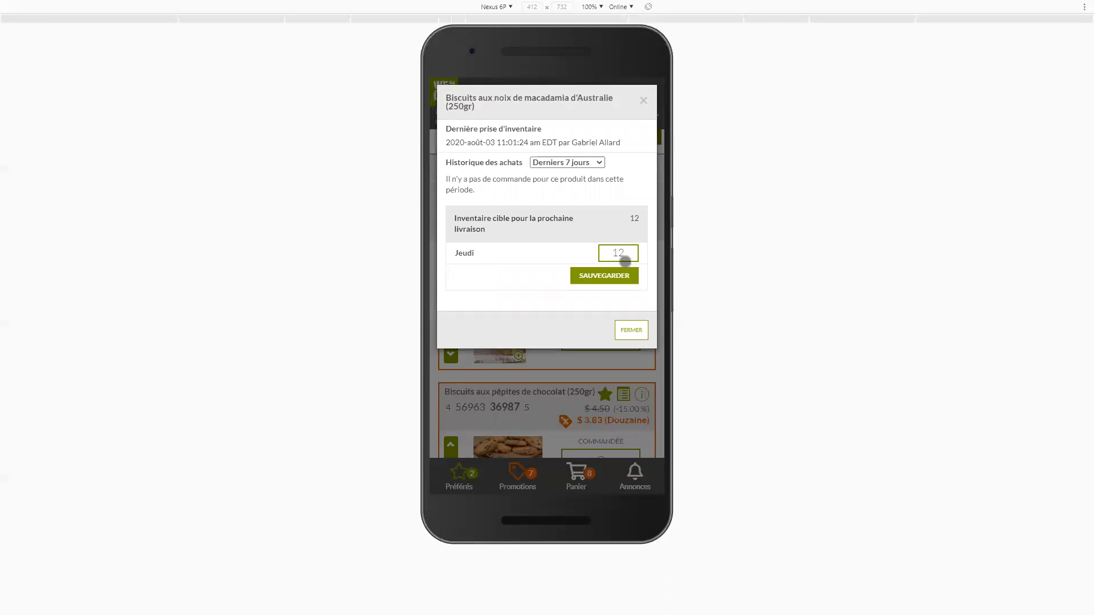
left_click(634, 330)
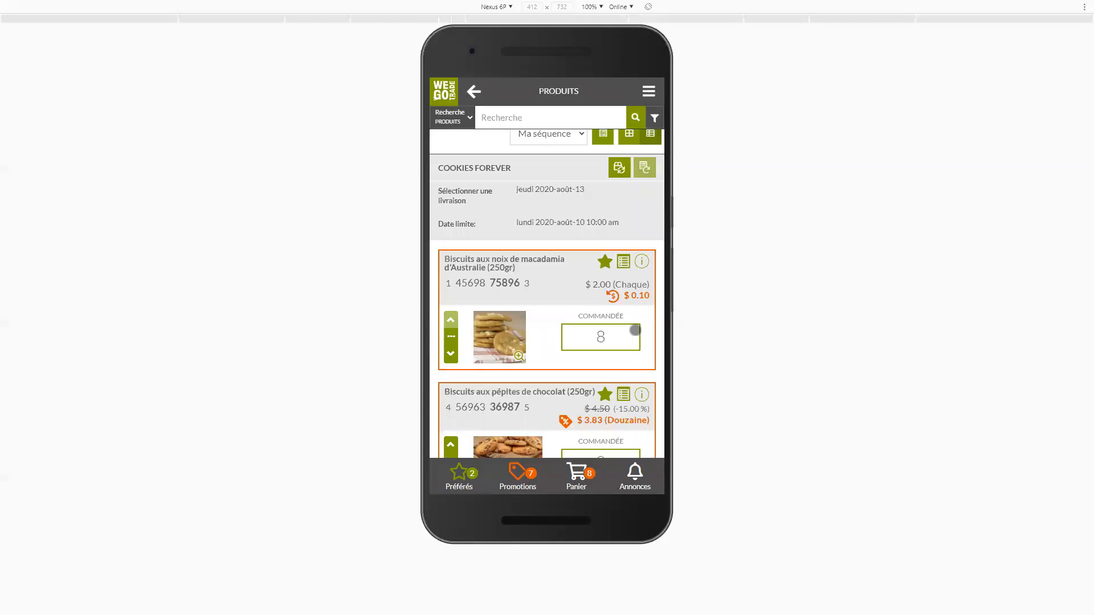
left_click(641, 261)
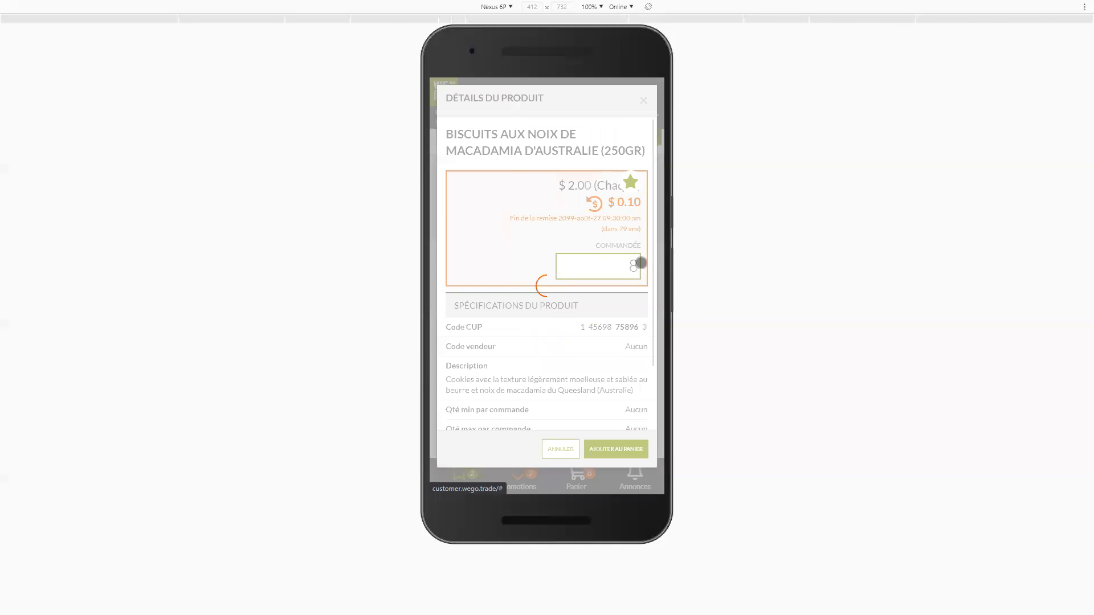
scroll(544, 313, "down", 3)
scroll(542, 328, "down", 2)
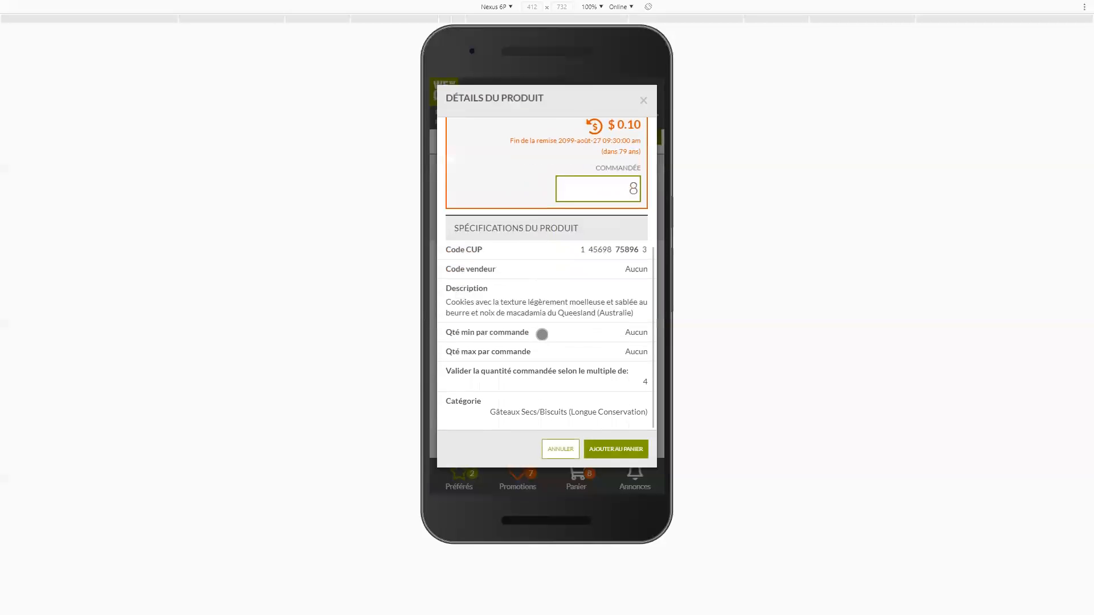
left_click(561, 449)
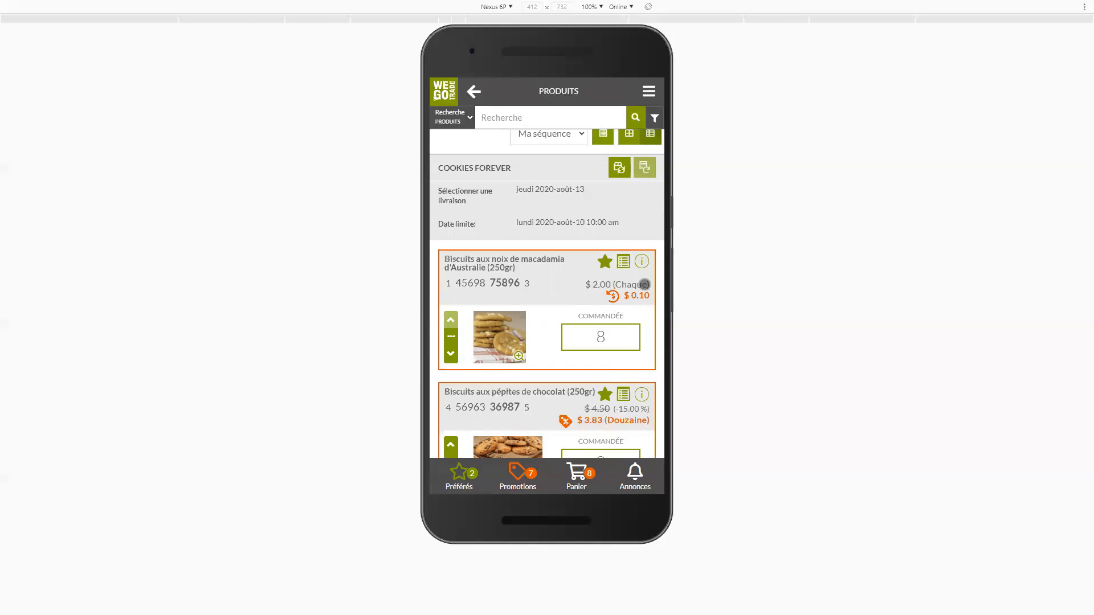
- Turn inventory mode back on and apply the suggested quantity of 8 to the macadamia biscuits' order
left_click(602, 336)
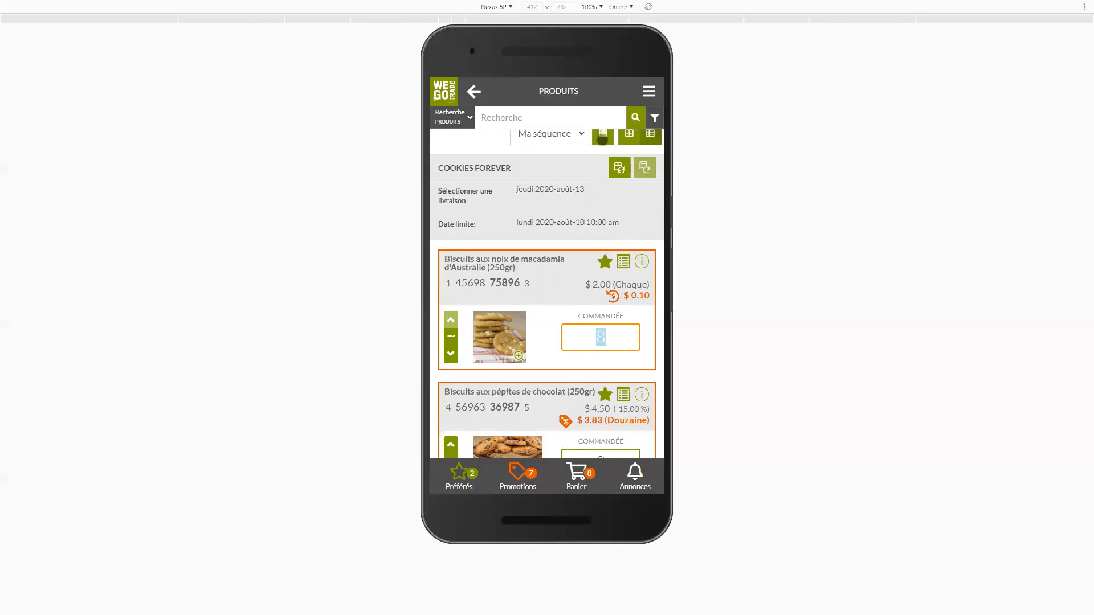
left_click(602, 136)
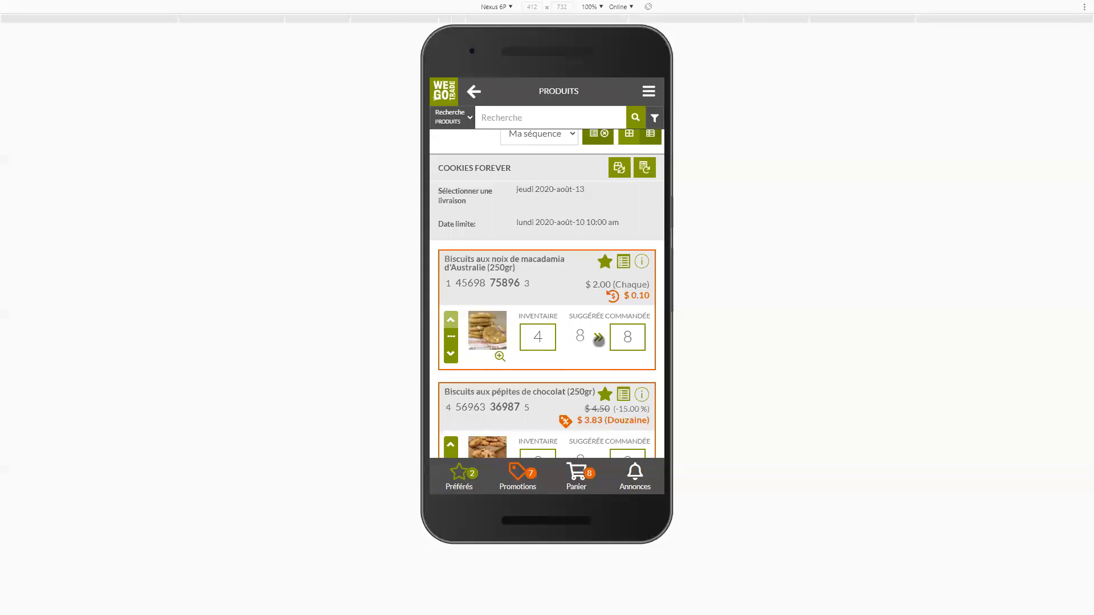
left_click(598, 336)
- Open the shopping cart and review its delivery and billing information and the ordered macadamia biscuits
left_click(577, 475)
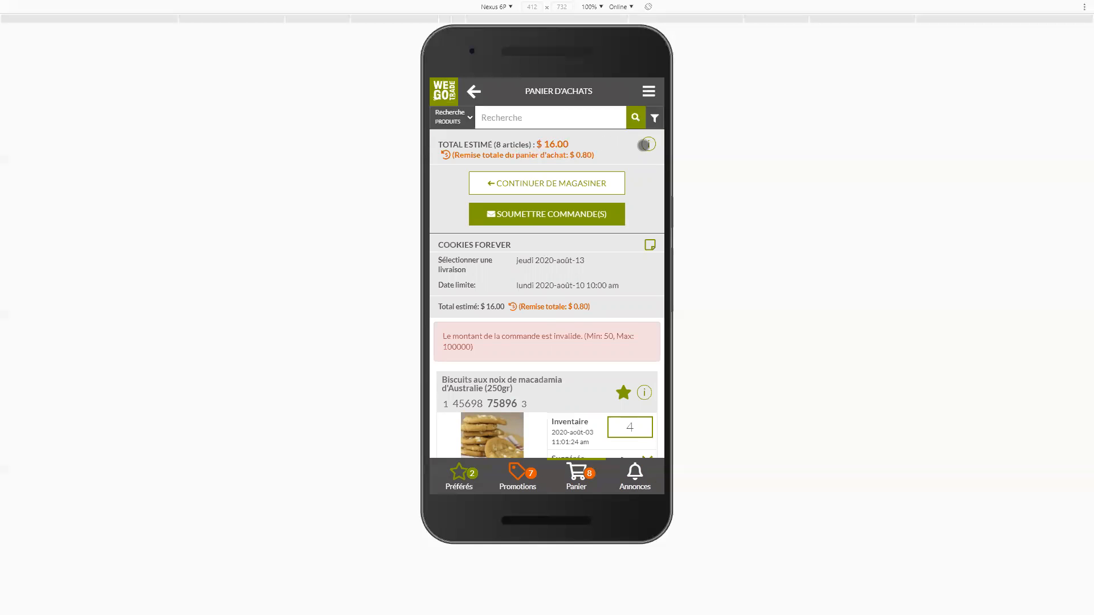
left_click(647, 144)
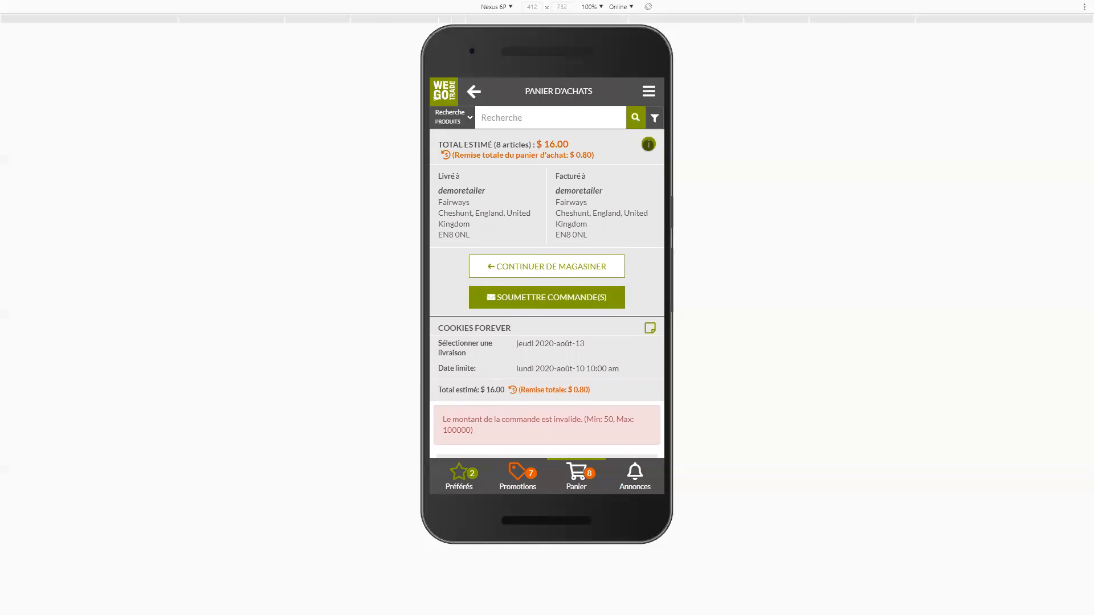
left_click(648, 144)
scroll(607, 249, "down", 1)
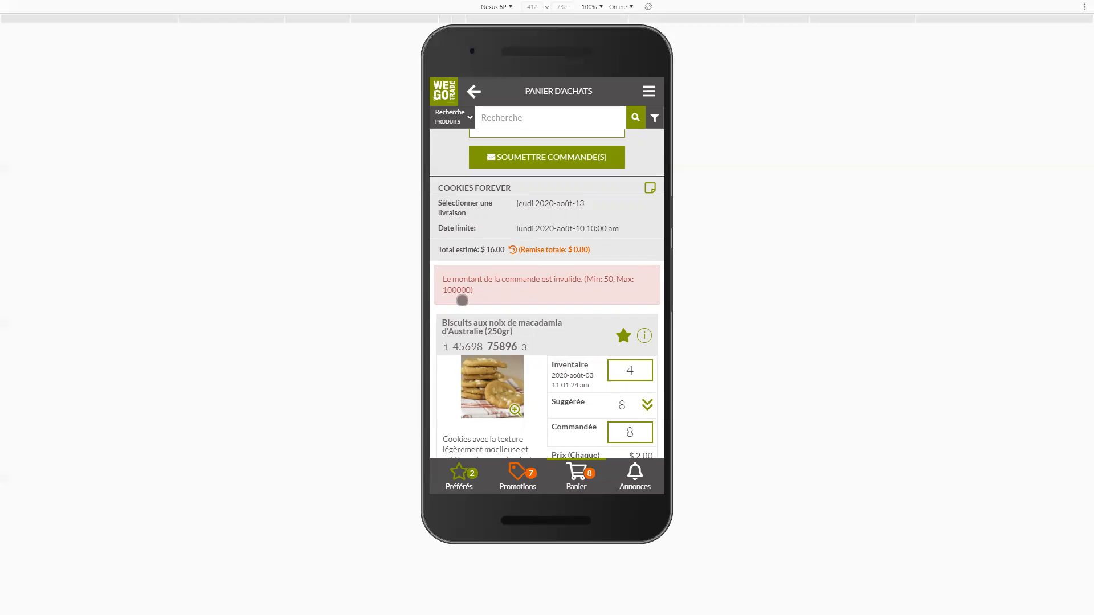
scroll(544, 299, "down", 2)
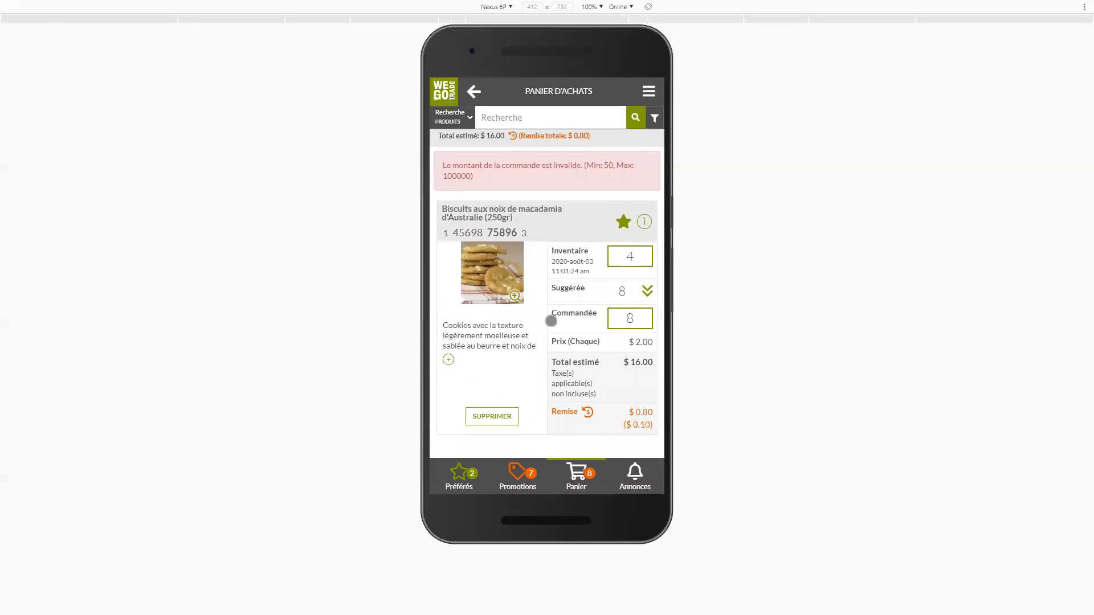
scroll(551, 322, "up", 3)
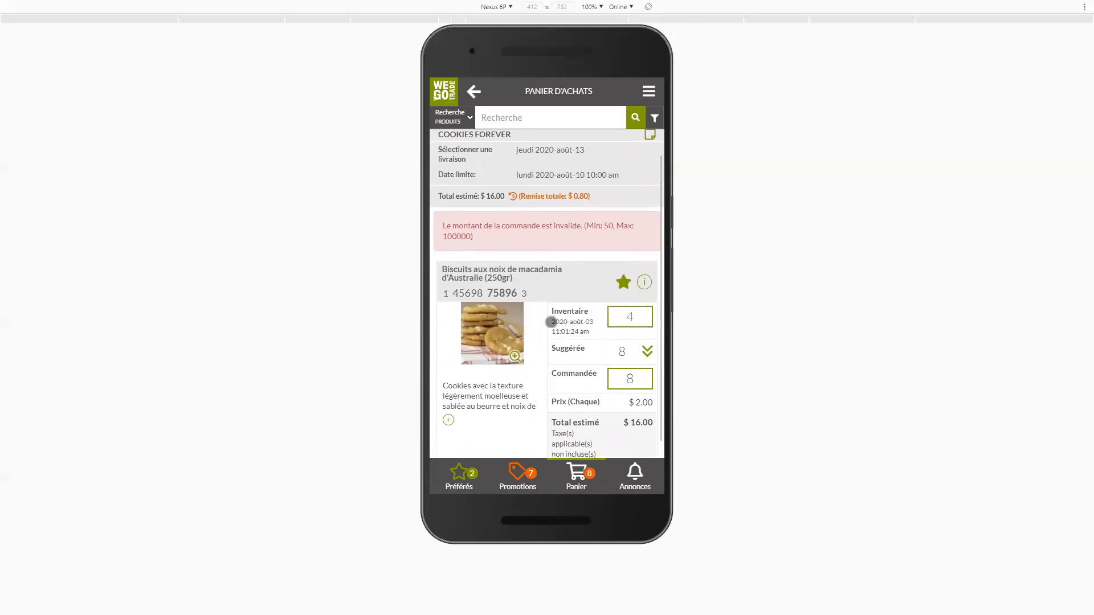